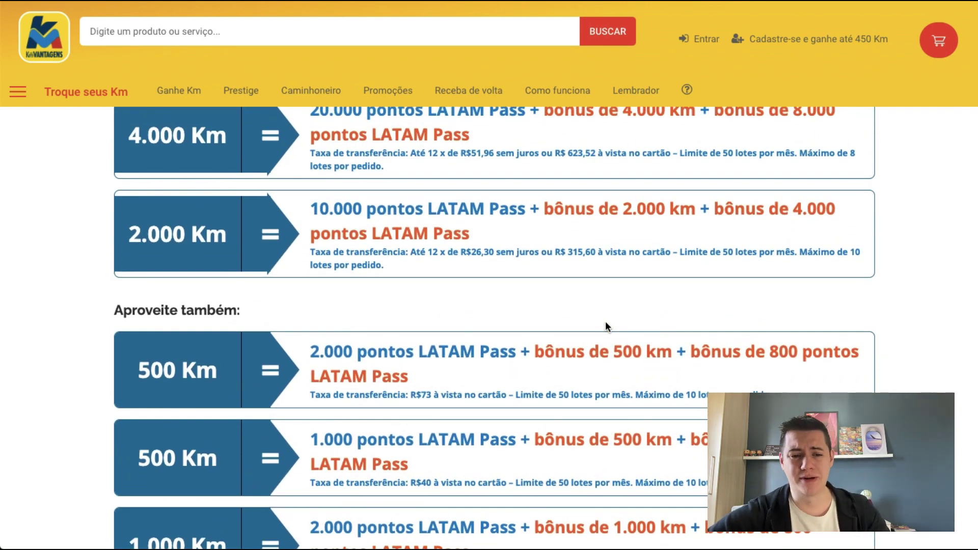
# Review the promotional LATAM Pass lots on the Km de Vantagens page, then switch to the Excel cost spreadsheet.
pyautogui.scroll(1, 605, 323)
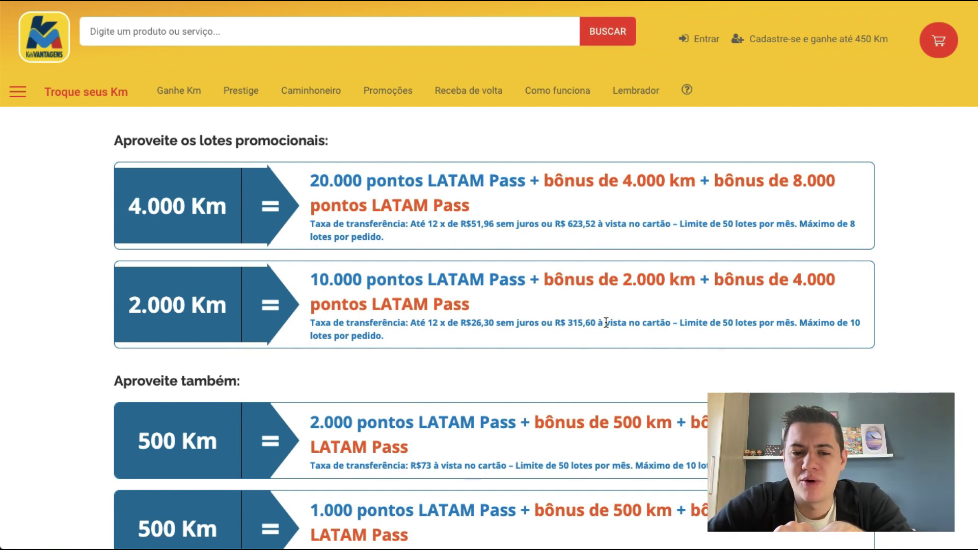
pyautogui.scroll(1, 606, 323)
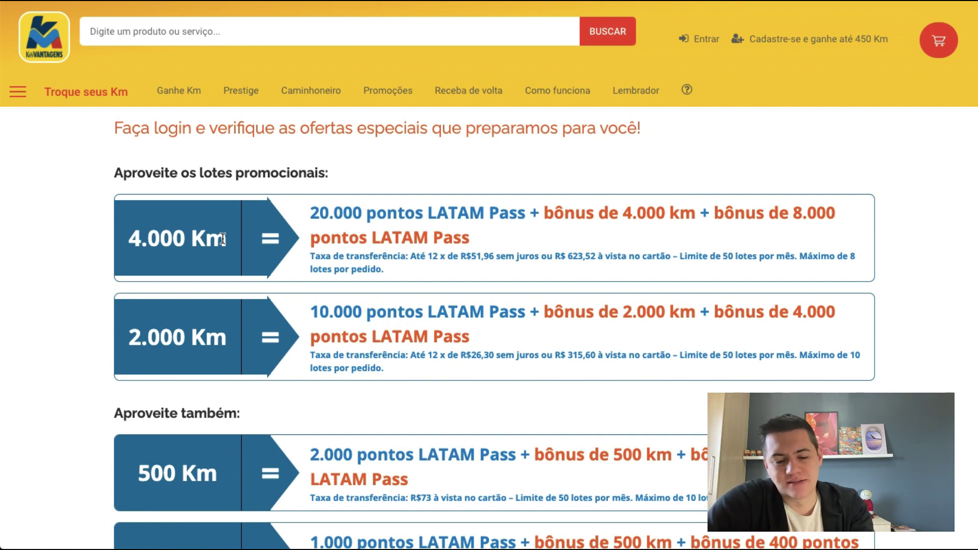
pyautogui.press('super+Tab')
pyautogui.press('super+Tab')
pyautogui.press('super+Tab')
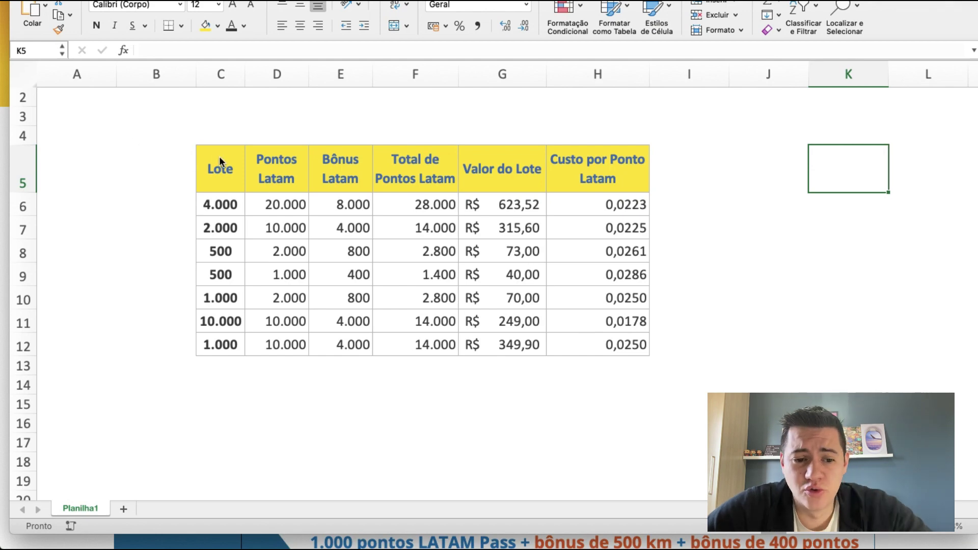
# Examine the Lote and Pontos Latam columns of the cost table.
pyautogui.click(231, 204)
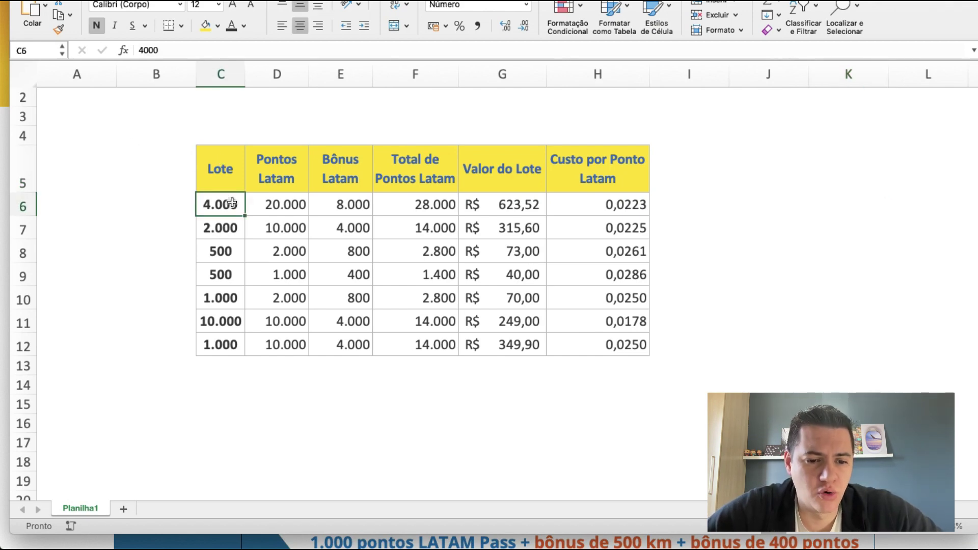
pyautogui.moveTo(231, 203); pyautogui.dragTo(232, 319)
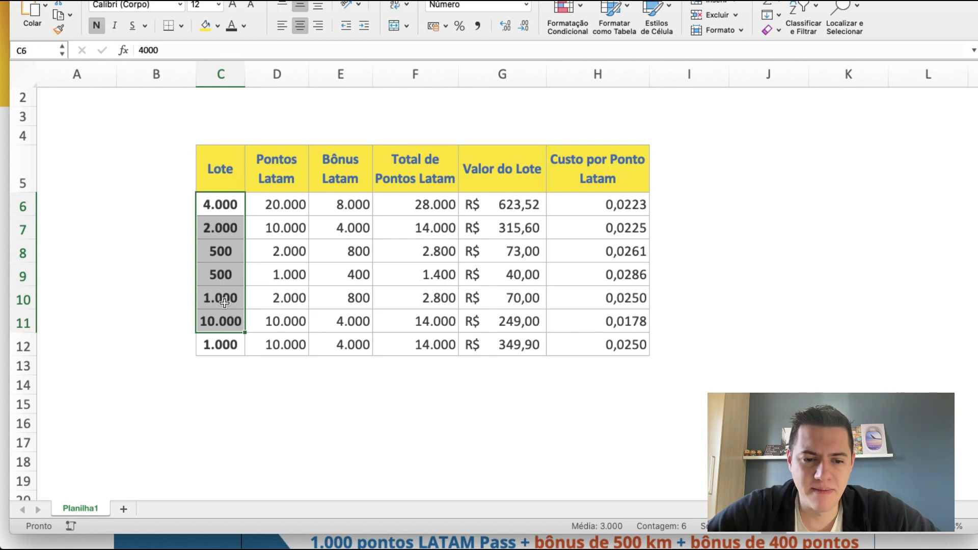
pyautogui.click(284, 171)
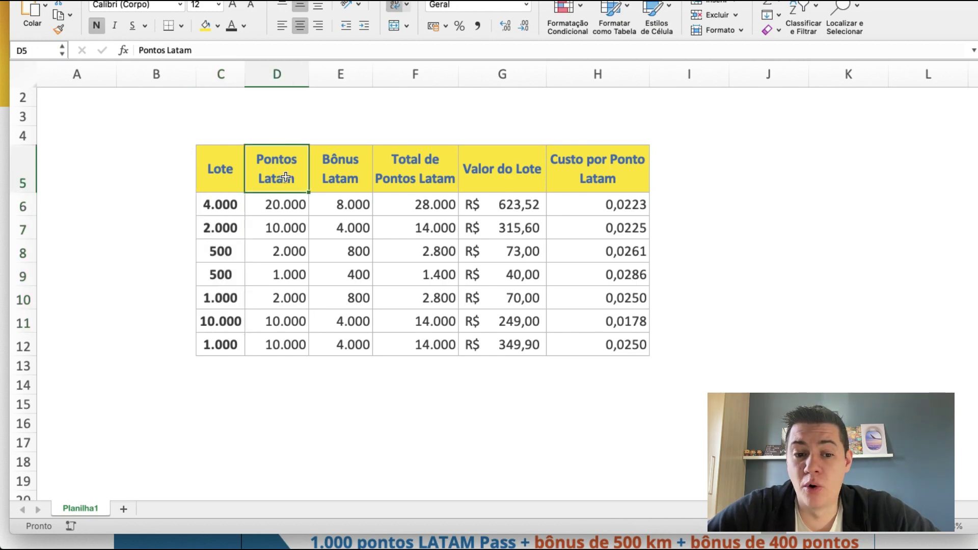
pyautogui.moveTo(286, 180); pyautogui.dragTo(277, 251)
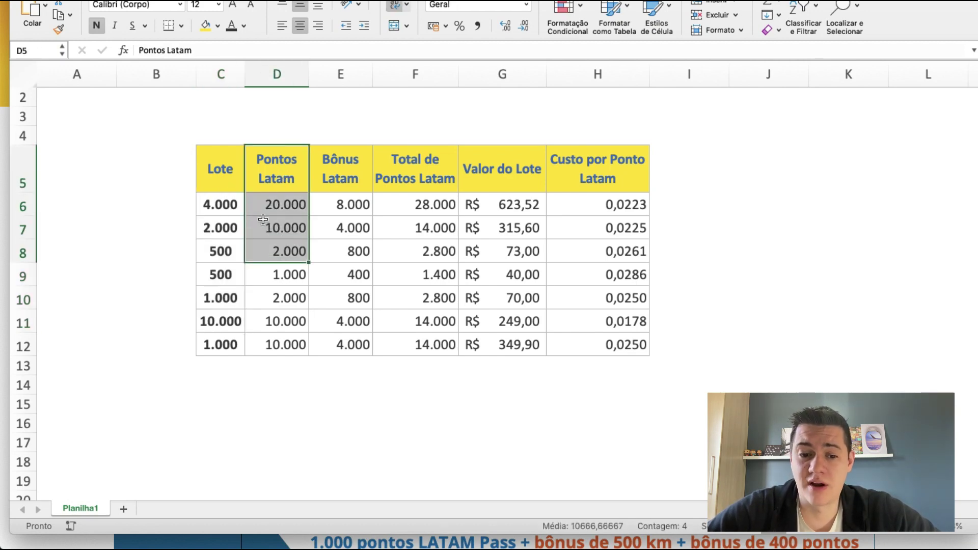
# Examine the 4.000 lot's row across its points, bonus, total points, lot price and cost per point.
pyautogui.click(210, 205)
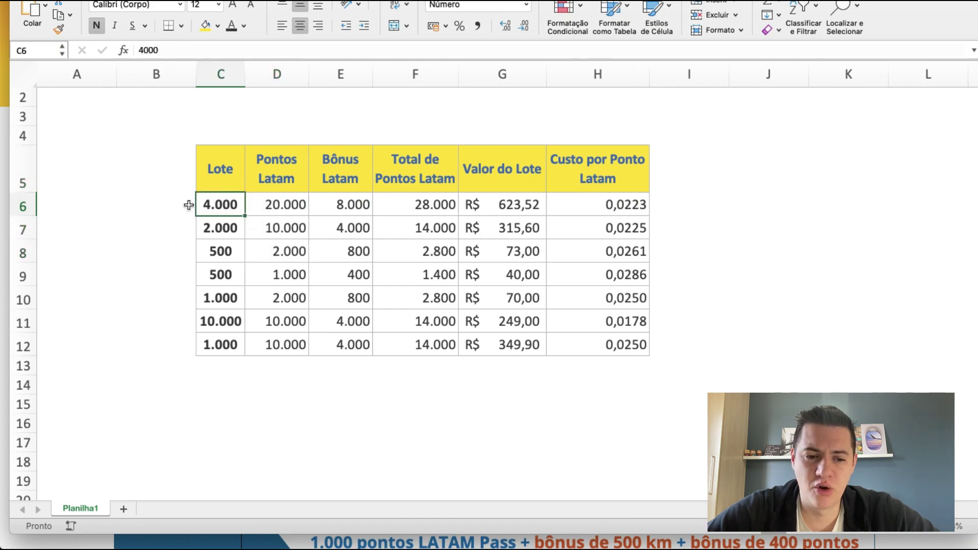
pyautogui.keyDown('super'); pyautogui.click(283, 204); pyautogui.keyUp('super')
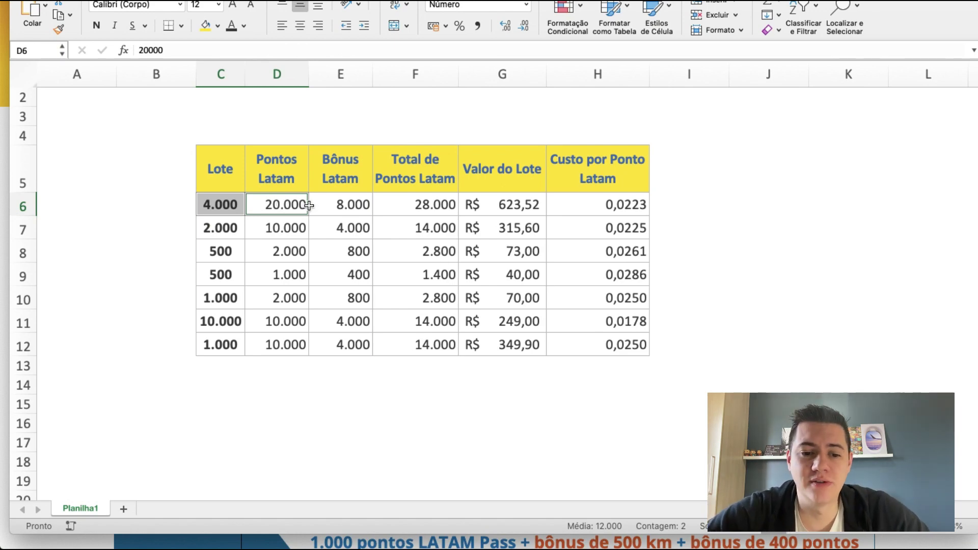
pyautogui.keyDown('super'); pyautogui.click(341, 209); pyautogui.keyUp('super')
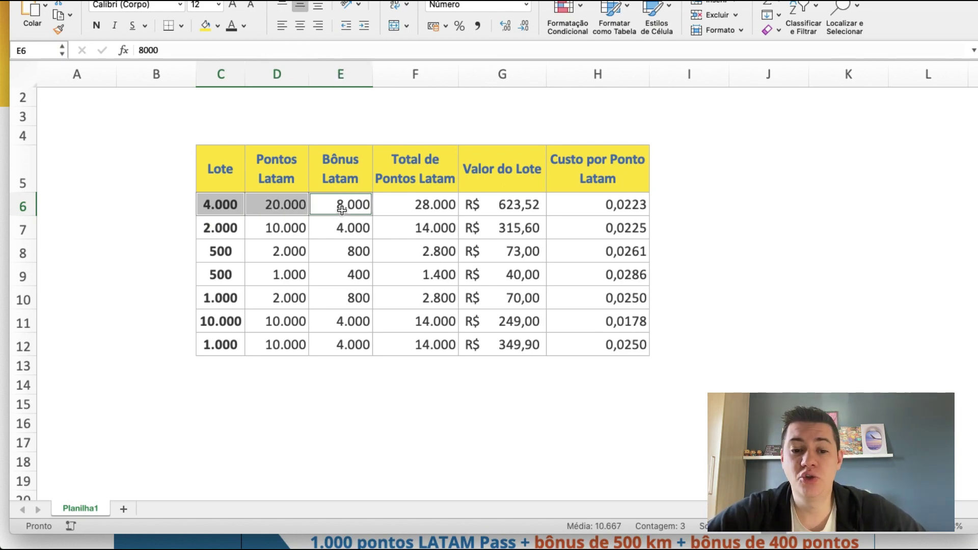
pyautogui.click(417, 162)
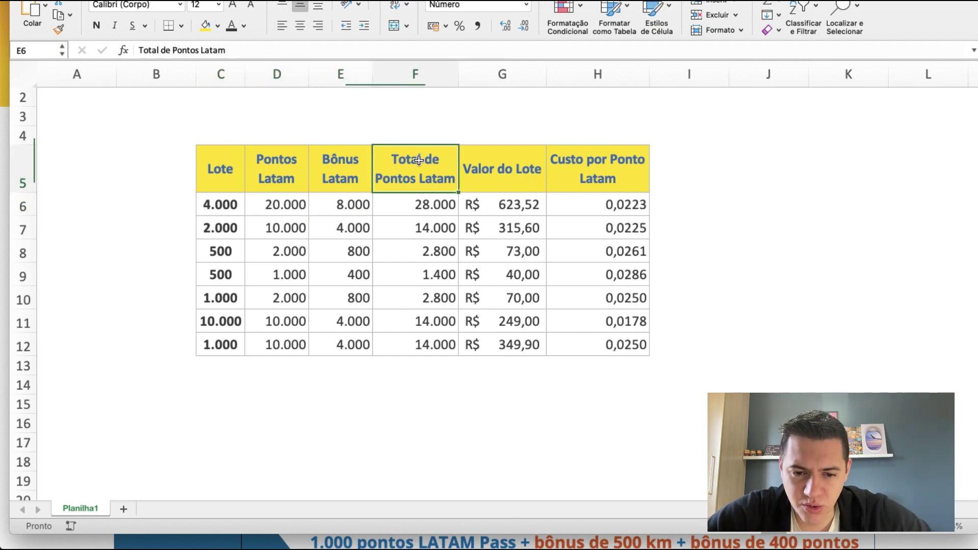
pyautogui.click(420, 204)
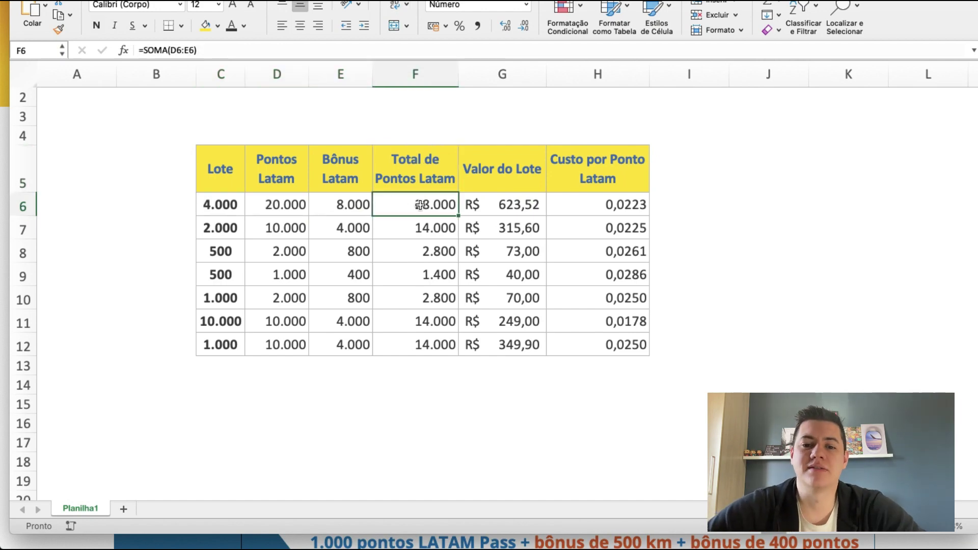
pyautogui.click(524, 179)
pyautogui.click(526, 209)
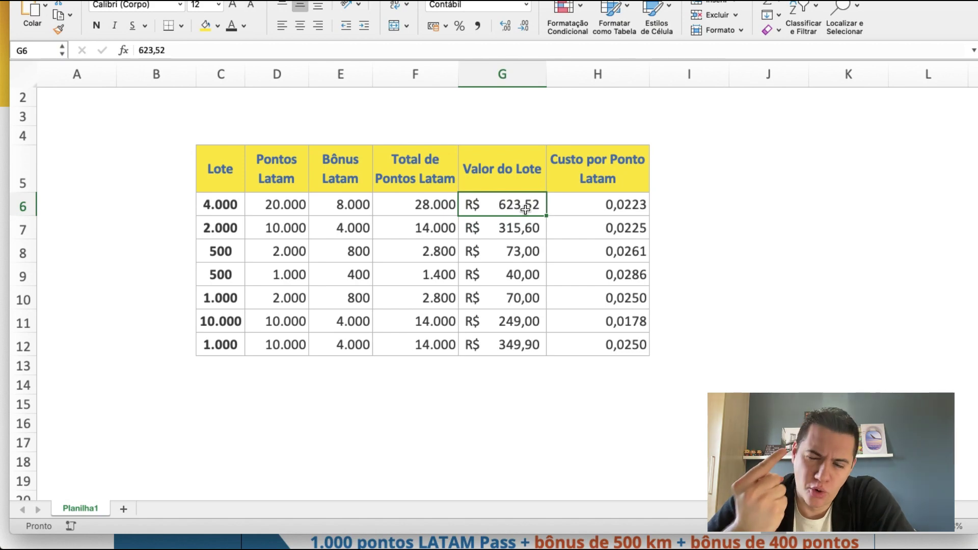
pyautogui.click(614, 197)
# Enter the formula =H6*1000 in cell I6 to calculate the 4.000 lot's cost per thousand points.
pyautogui.click(679, 205)
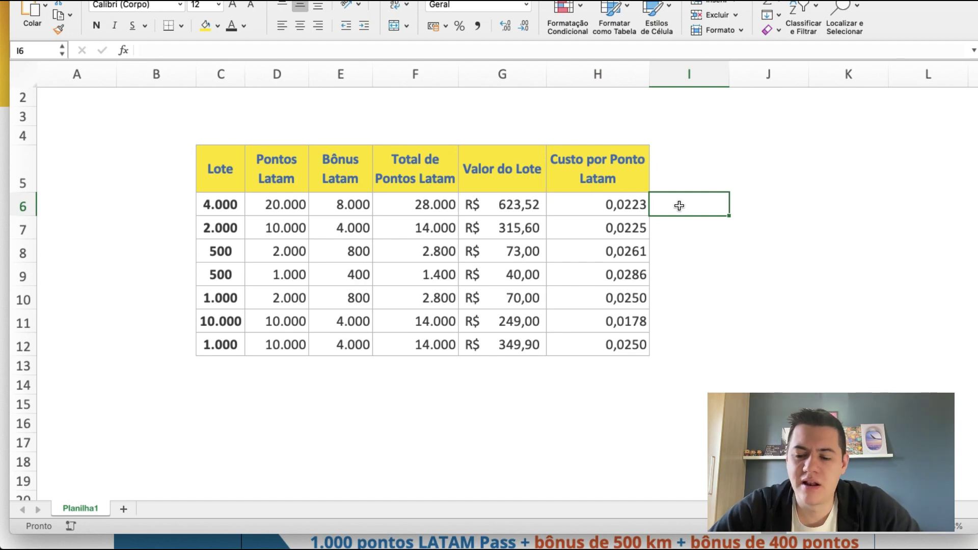
pyautogui.write('=')
pyautogui.press('Left')
pyautogui.write('*')
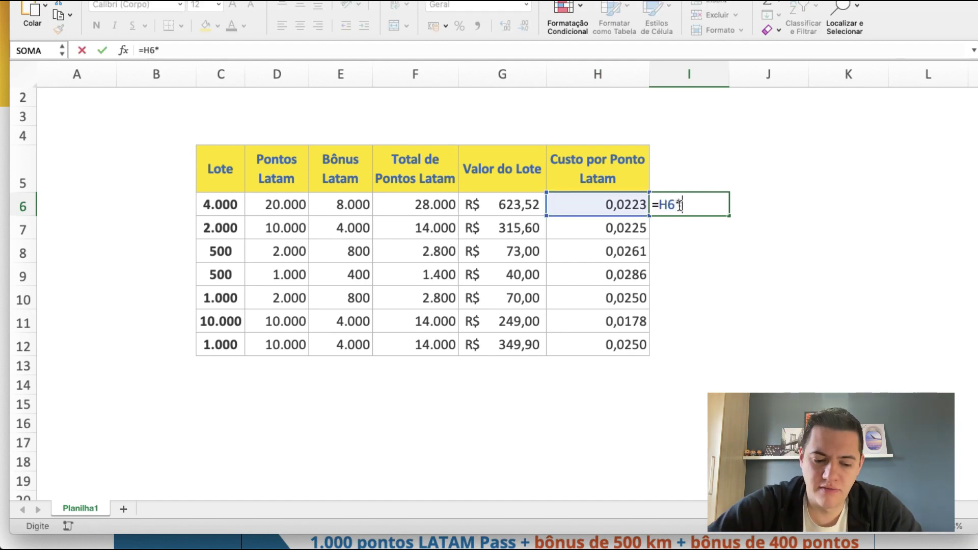
pyautogui.write('1000')
pyautogui.press('Return')
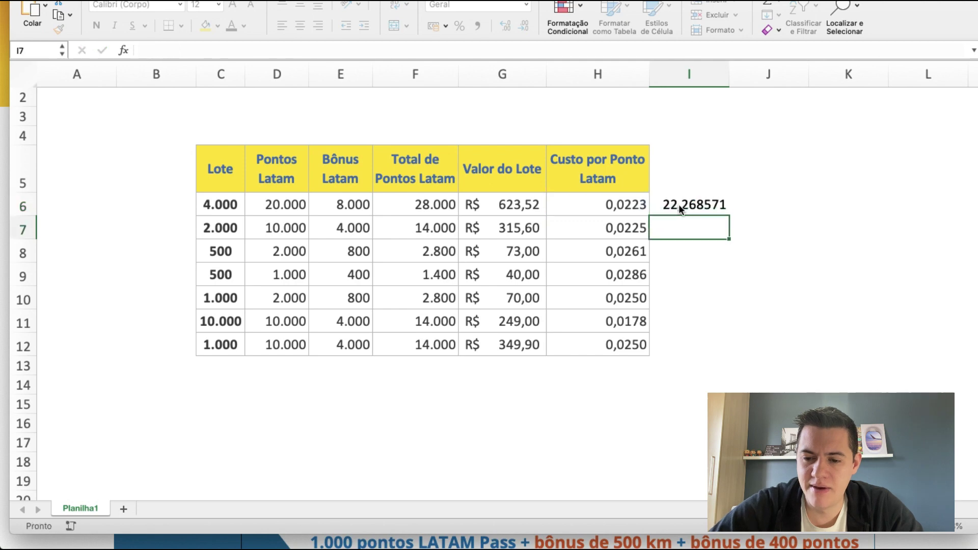
pyautogui.click(680, 207)
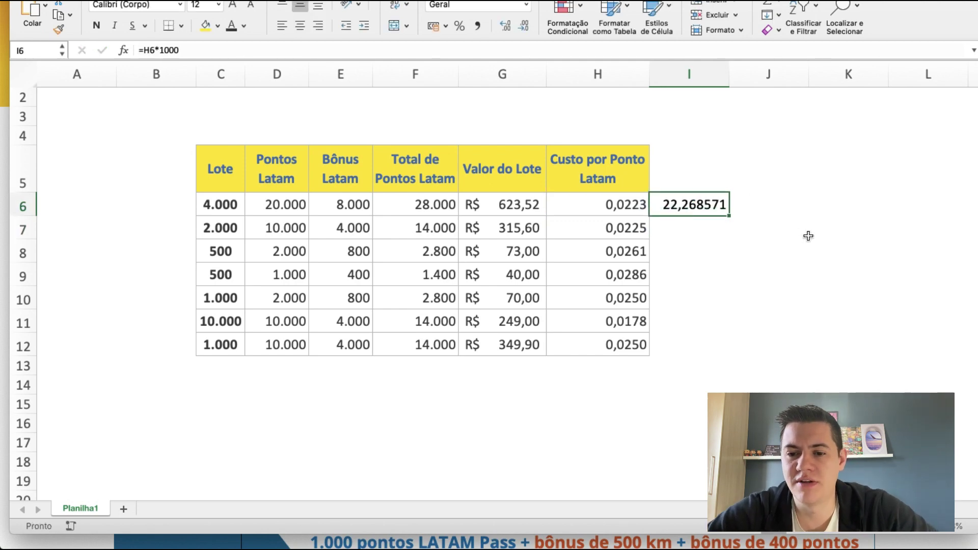
# Copy the formatting of cell H6 onto cells I6 to I12.
pyautogui.click(610, 206)
pyautogui.click(59, 29)
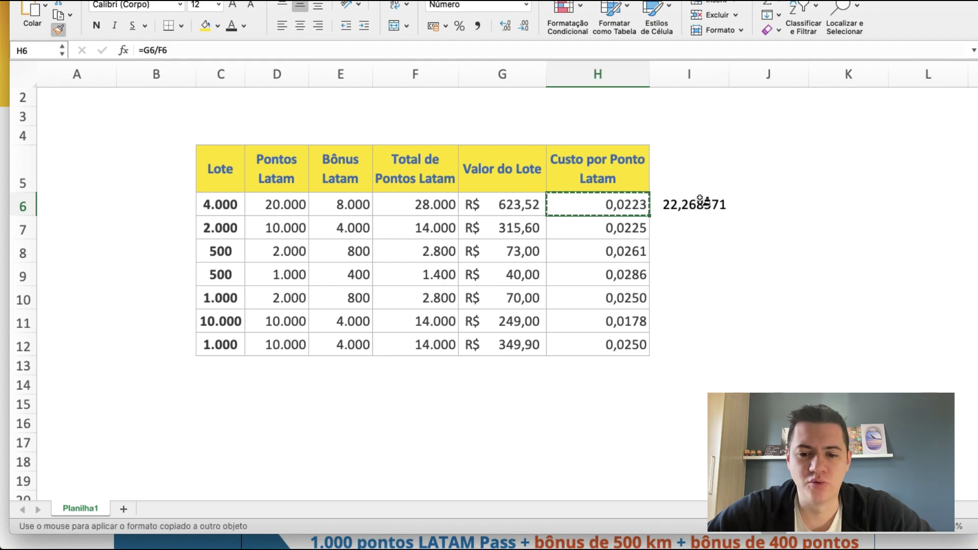
pyautogui.moveTo(699, 202)
pyautogui.mouseDown()
pyautogui.moveTo(690, 208)
pyautogui.moveTo(700, 347)
pyautogui.mouseUp()
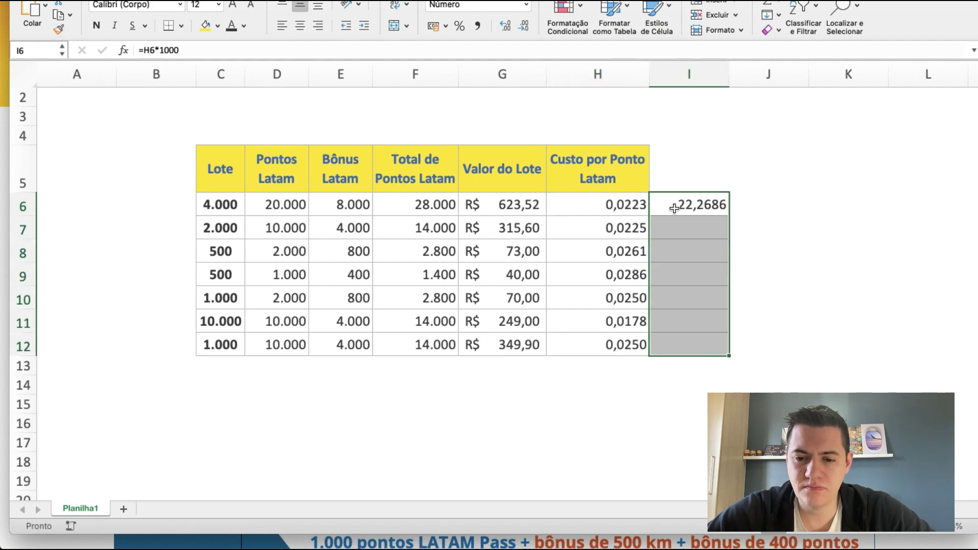
# Add the header "Custo por 1.000 Pontos" in cell I5 and widen column I to fit it on two lines.
pyautogui.click(679, 169)
pyautogui.write('Cus')
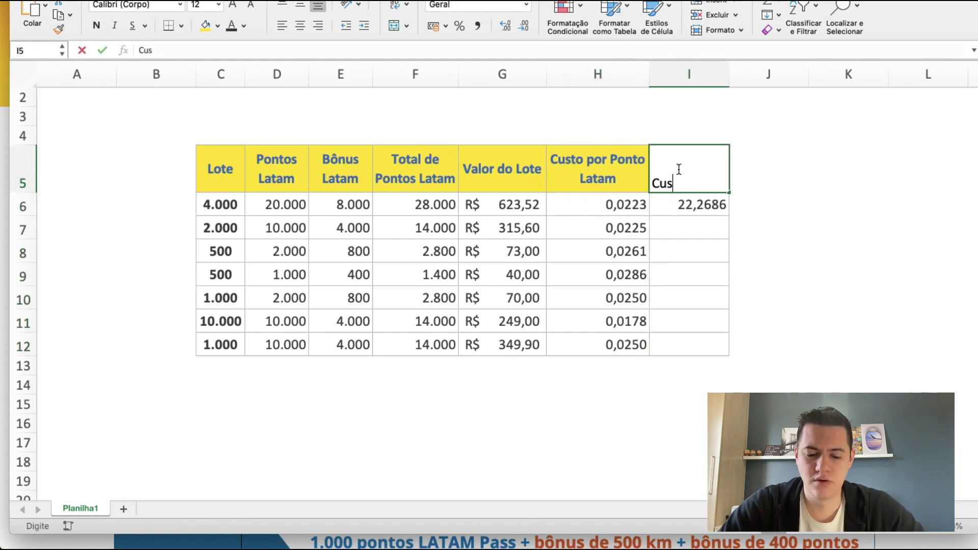
pyautogui.write('to por 1.')
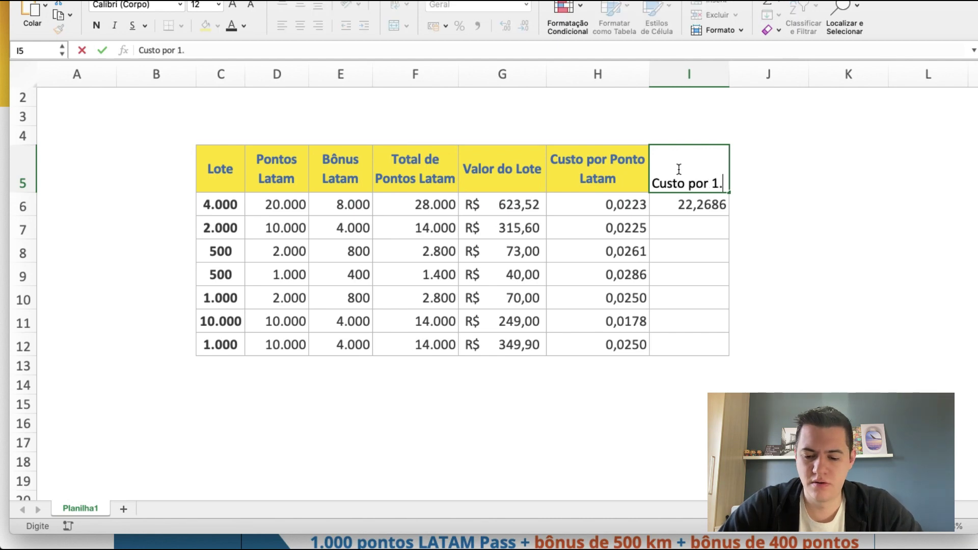
pyautogui.write('000 Pontos')
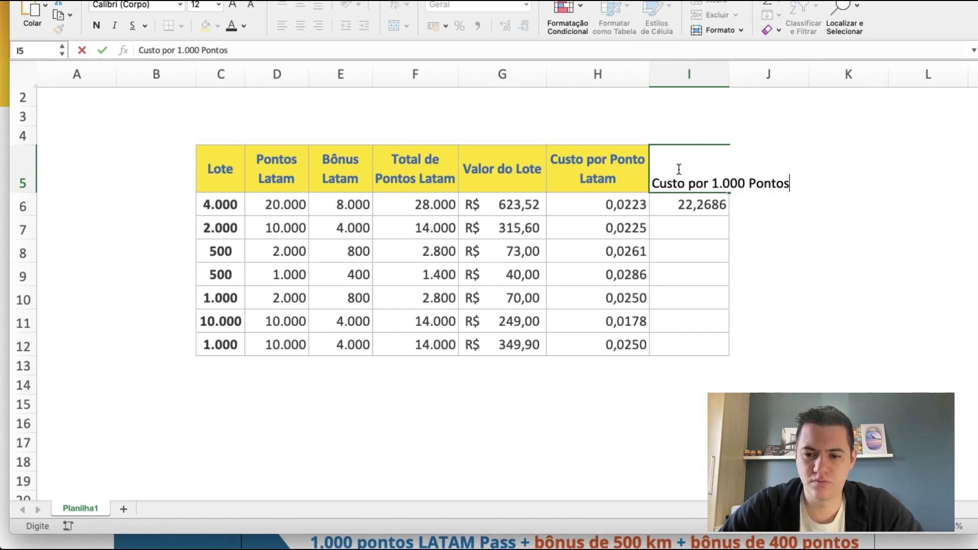
pyautogui.press('Return')
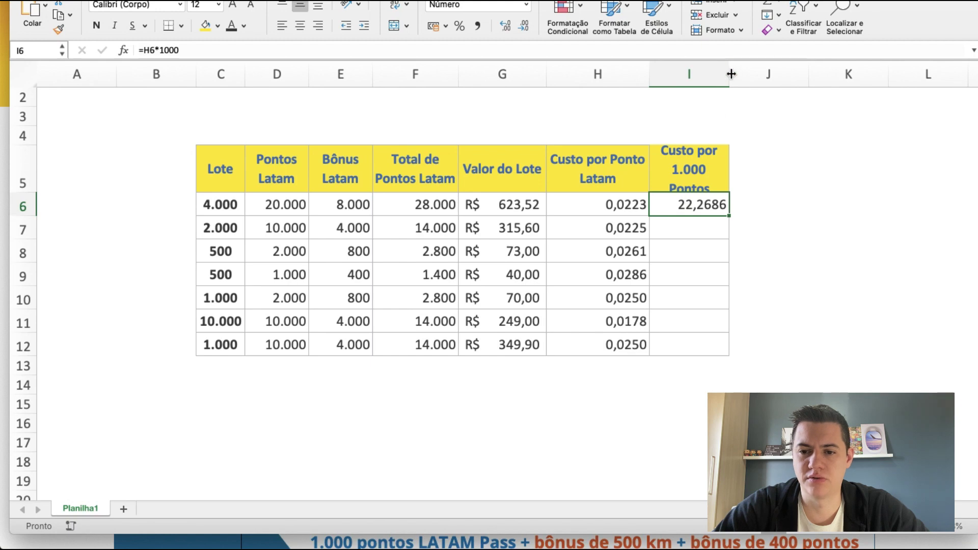
pyautogui.moveTo(729, 75); pyautogui.dragTo(744, 74)
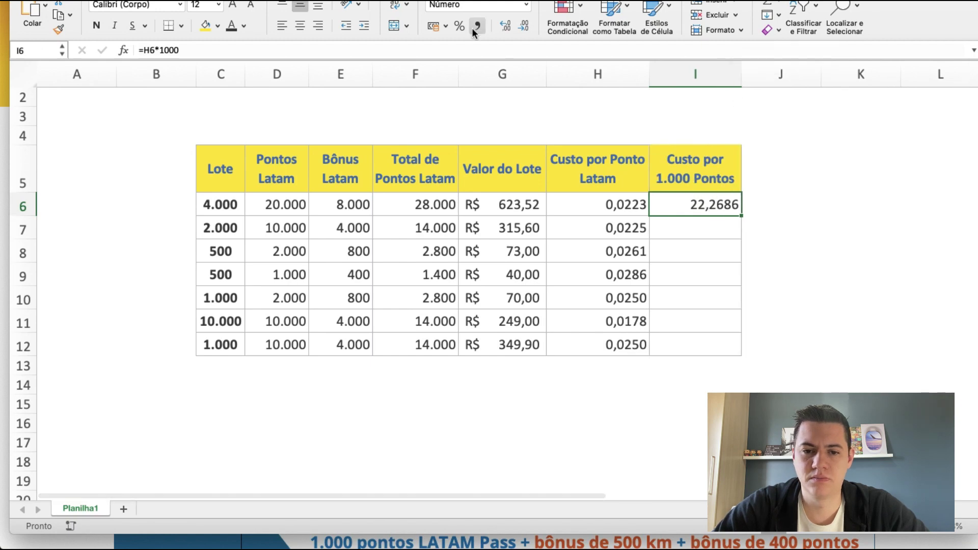
# Reduce cell I6 to two decimal places and fill its formula down through I12.
pyautogui.click(523, 26)
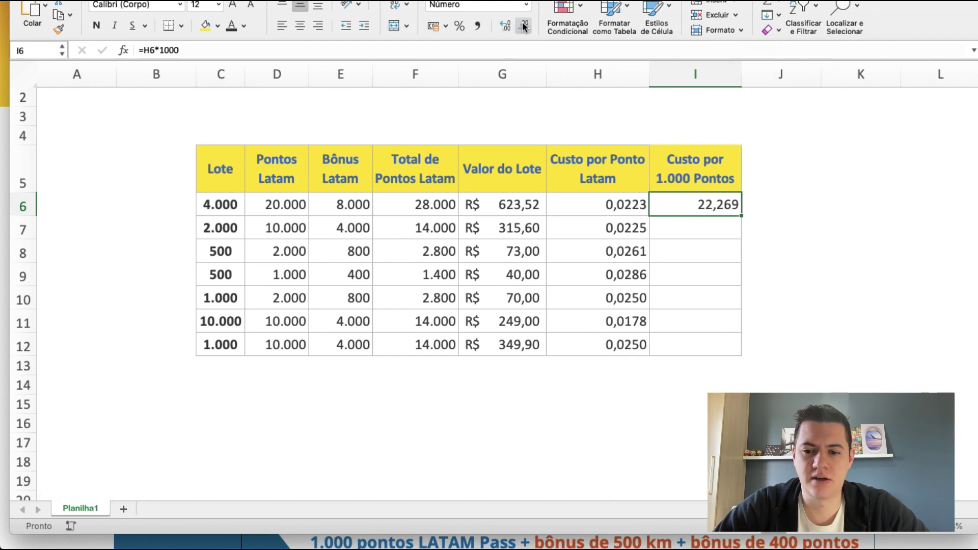
pyautogui.click(523, 26)
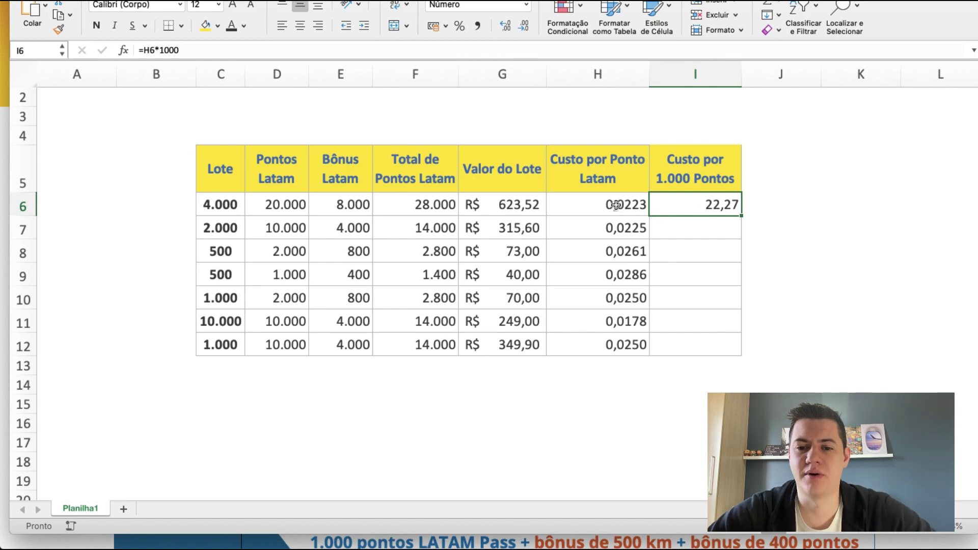
pyautogui.moveTo(623, 203); pyautogui.dragTo(713, 275)
pyautogui.click(720, 204)
pyautogui.click(715, 207)
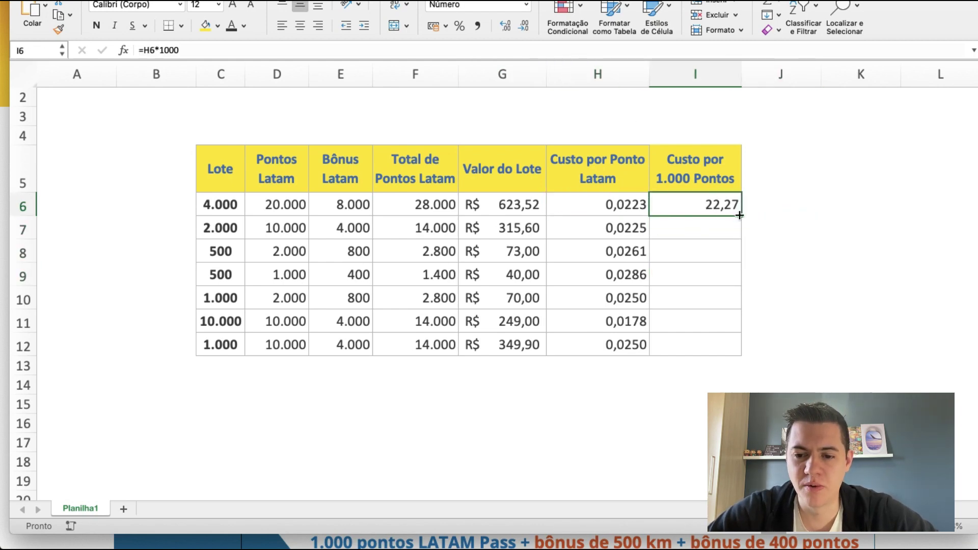
pyautogui.moveTo(741, 215); pyautogui.dragTo(729, 346)
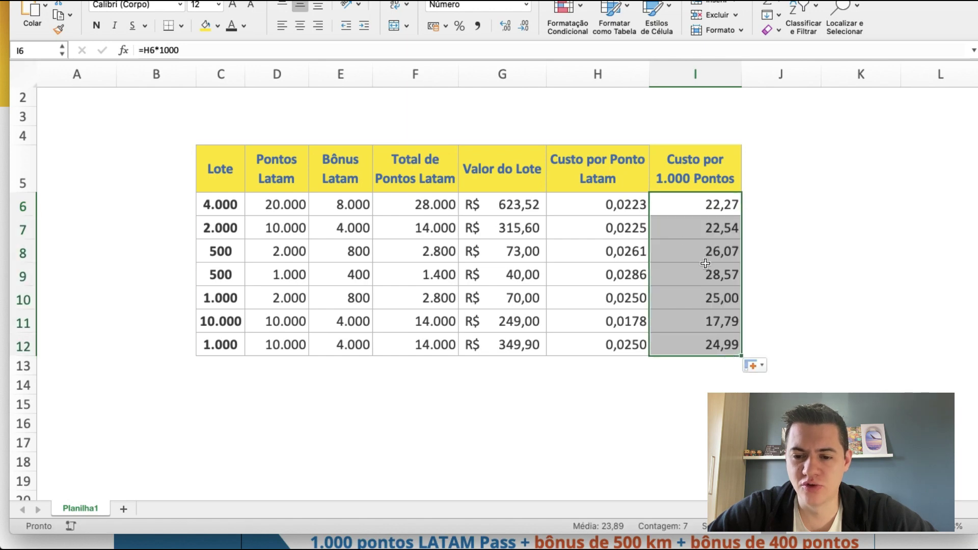
# Apply a color scale to I6:I12 that shades low costs green, middle costs white and high costs red.
pyautogui.click(685, 402)
pyautogui.moveTo(696, 205); pyautogui.dragTo(706, 342)
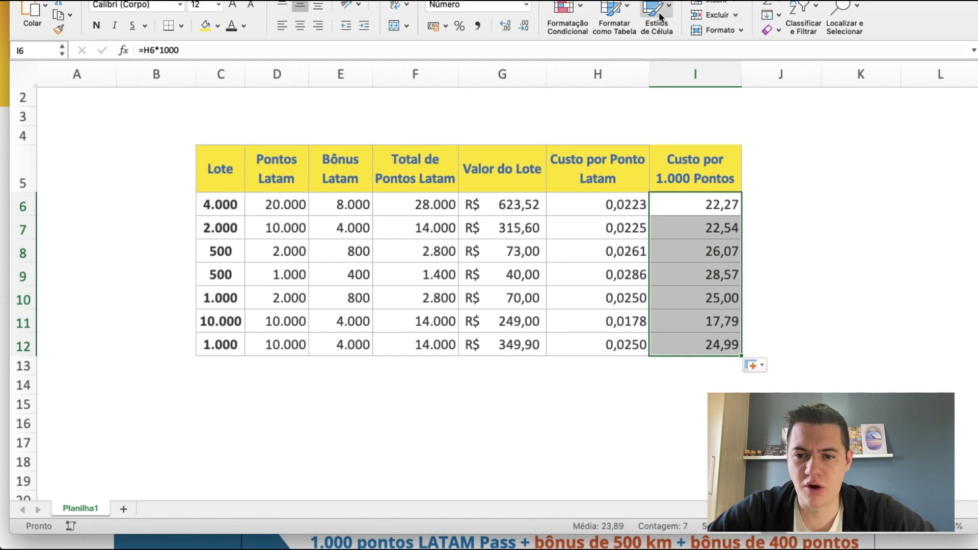
pyautogui.click(580, 7)
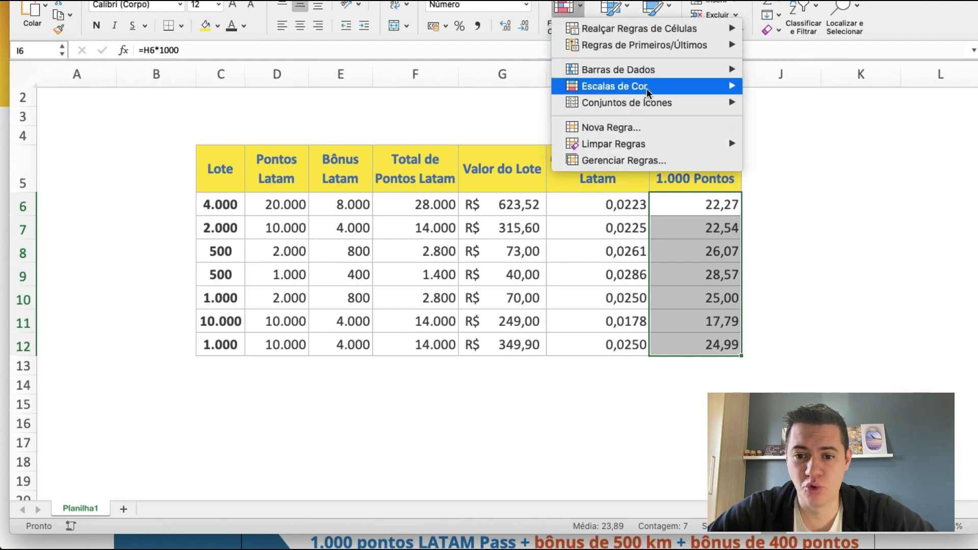
pyautogui.moveTo(652, 87)
pyautogui.click(841, 94)
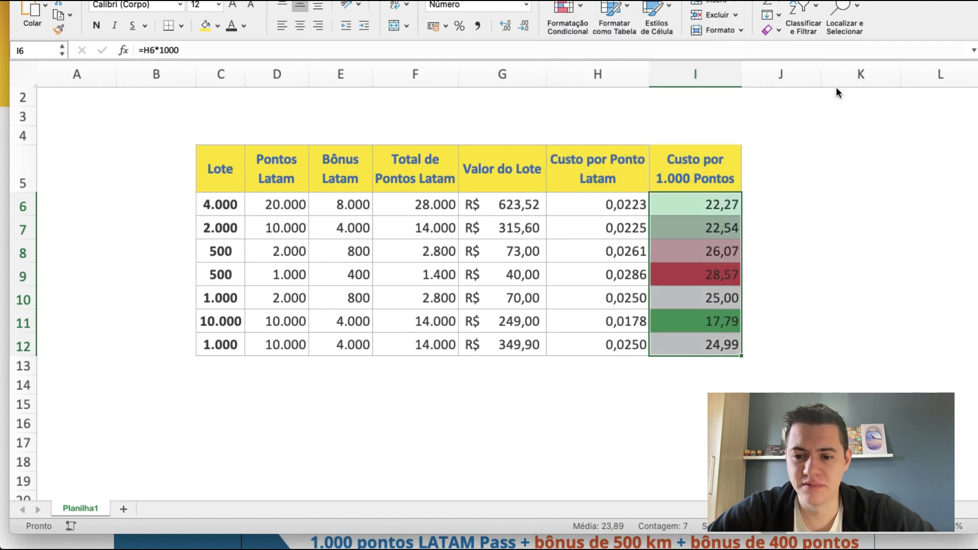
pyautogui.click(864, 339)
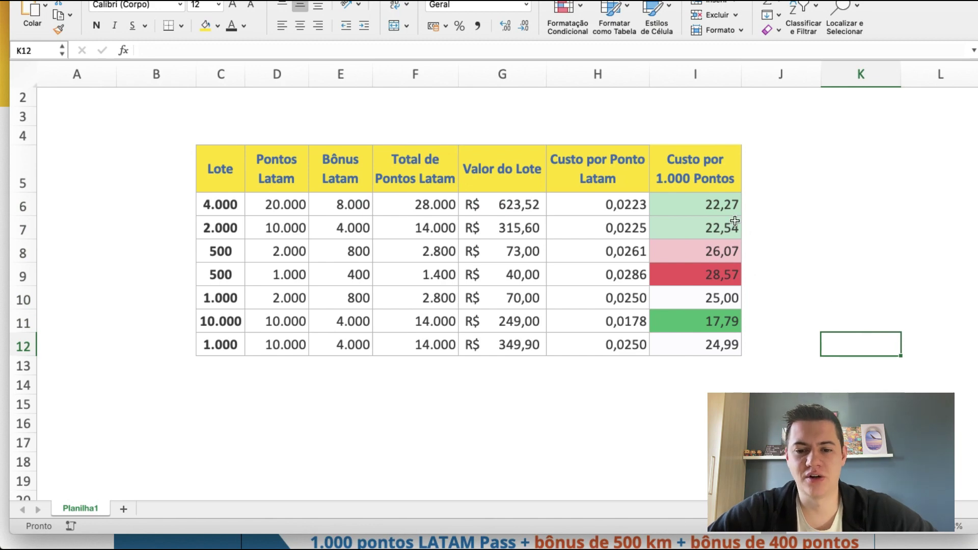
# Compare the most expensive lot in row 9 with the cheapest lot in row 11 by cost per thousand points.
pyautogui.moveTo(735, 271); pyautogui.dragTo(234, 275)
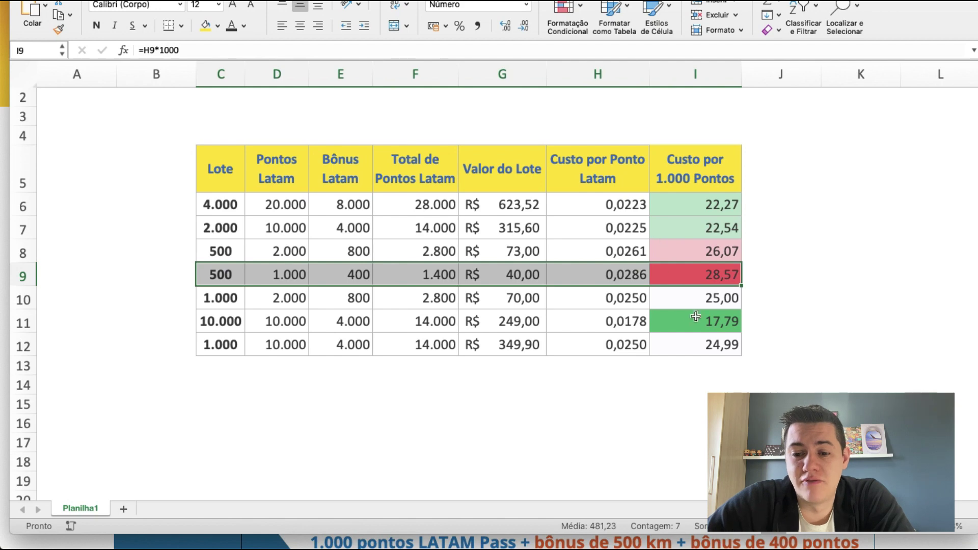
pyautogui.click(688, 277)
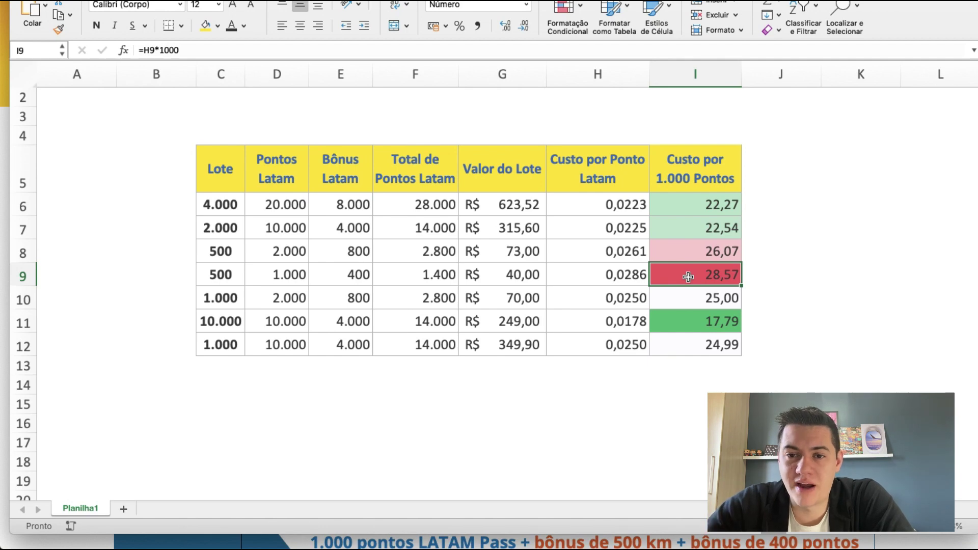
pyautogui.click(678, 322)
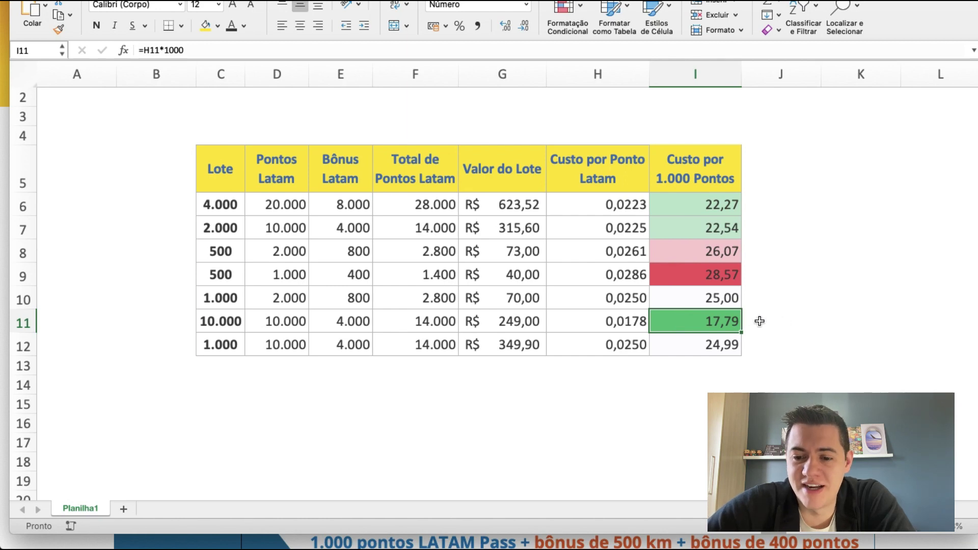
# Review the row 11 lot's cost per 1,000 points and examine the row 9 lot's size, Latam points, price and cost per 1,000 points.
pyautogui.click(756, 319)
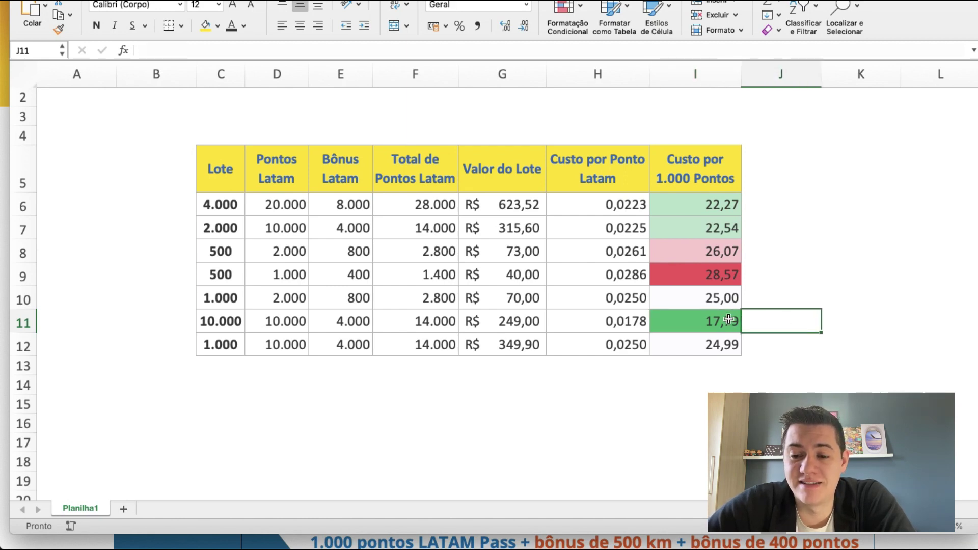
pyautogui.click(688, 324)
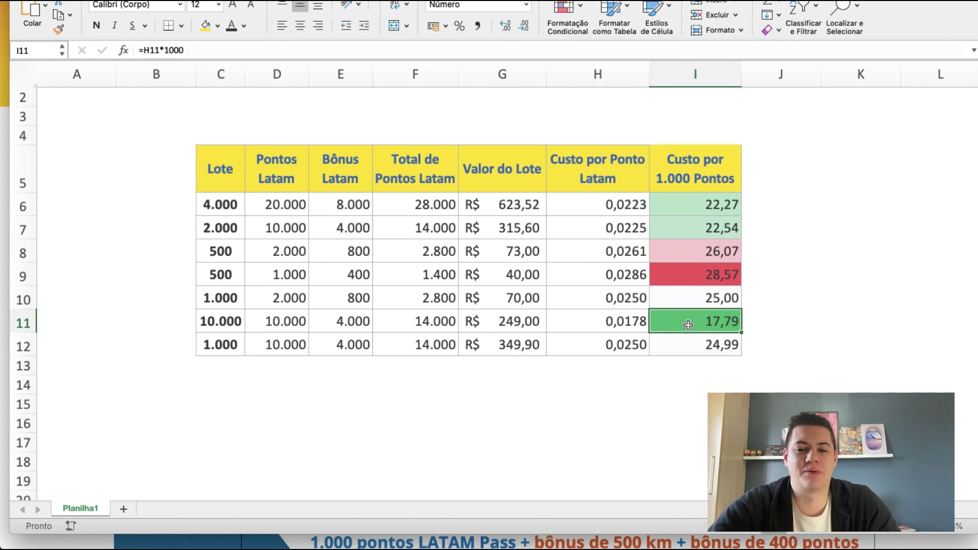
pyautogui.click(231, 250)
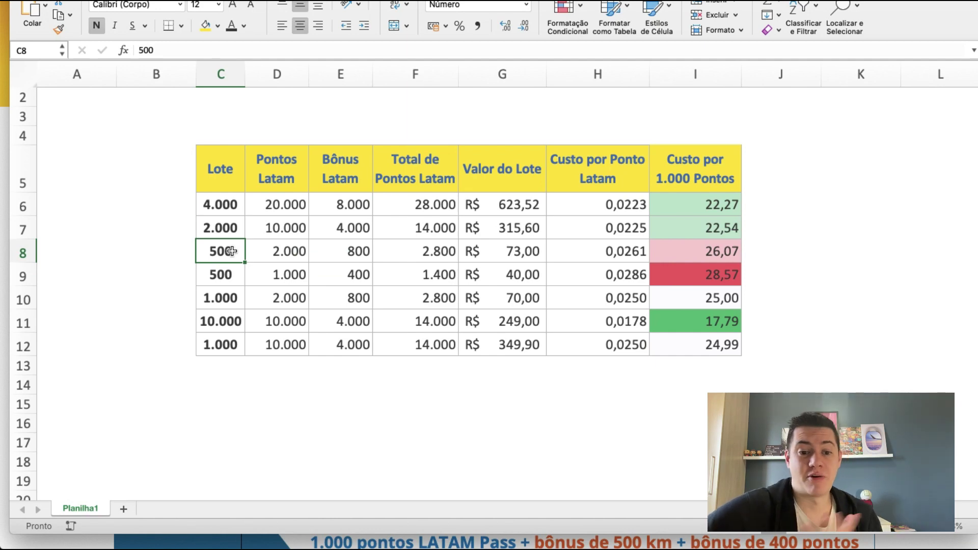
pyautogui.click(226, 274)
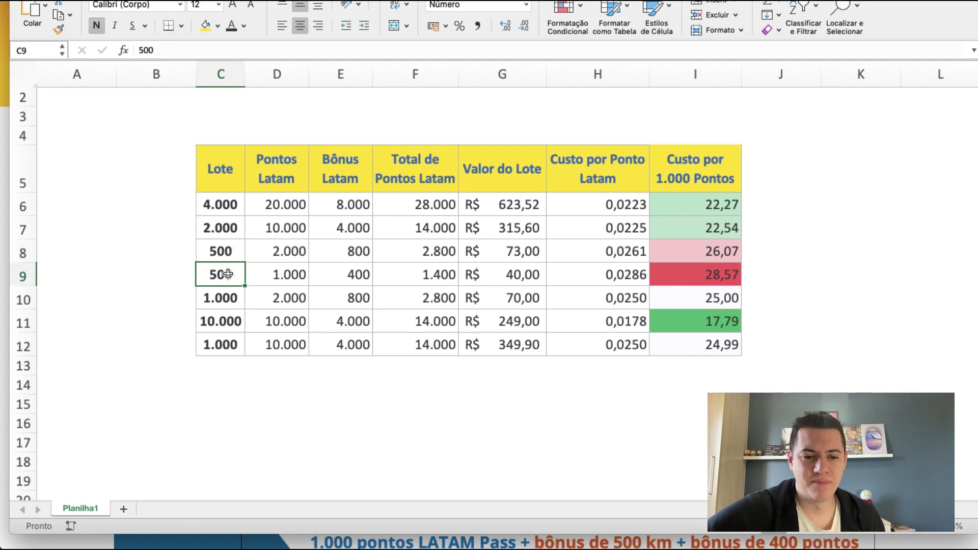
pyautogui.click(290, 283)
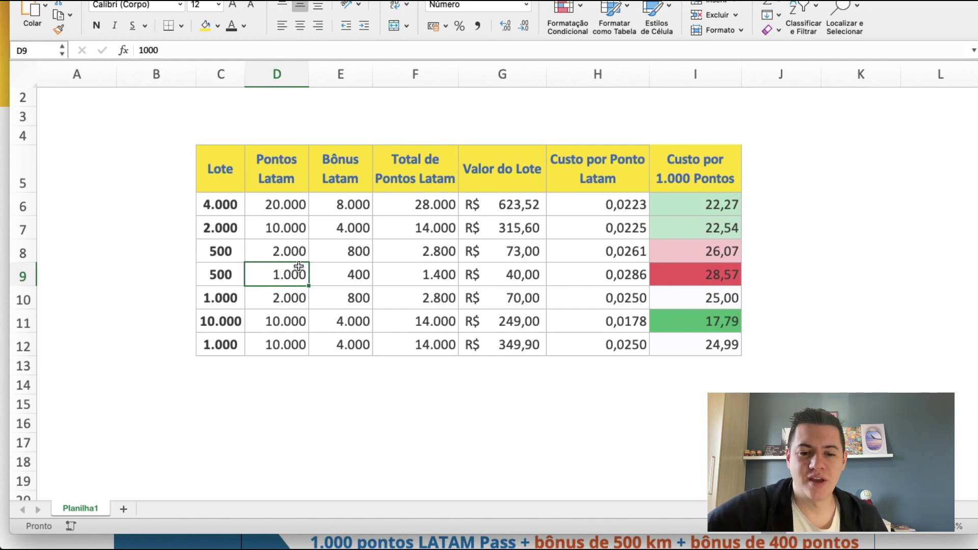
pyautogui.click(502, 279)
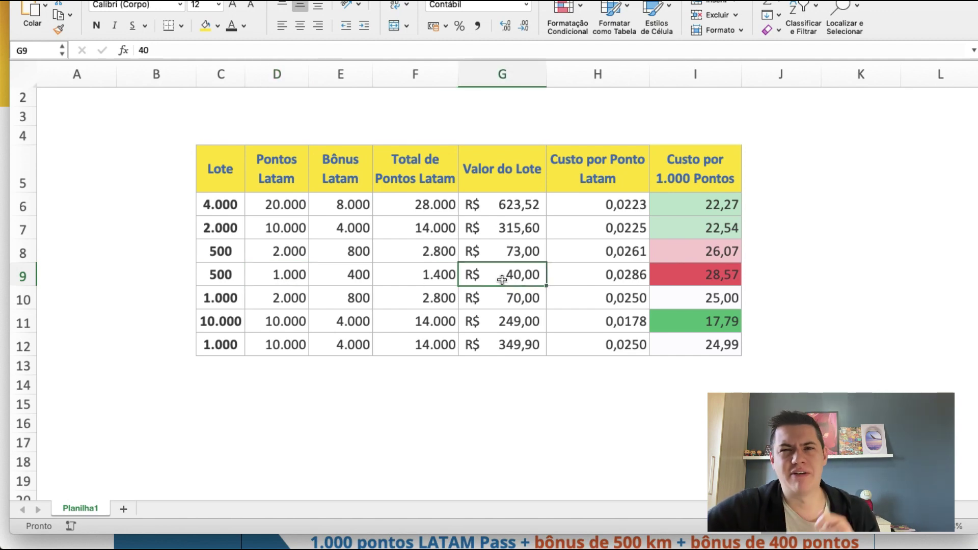
pyautogui.click(730, 275)
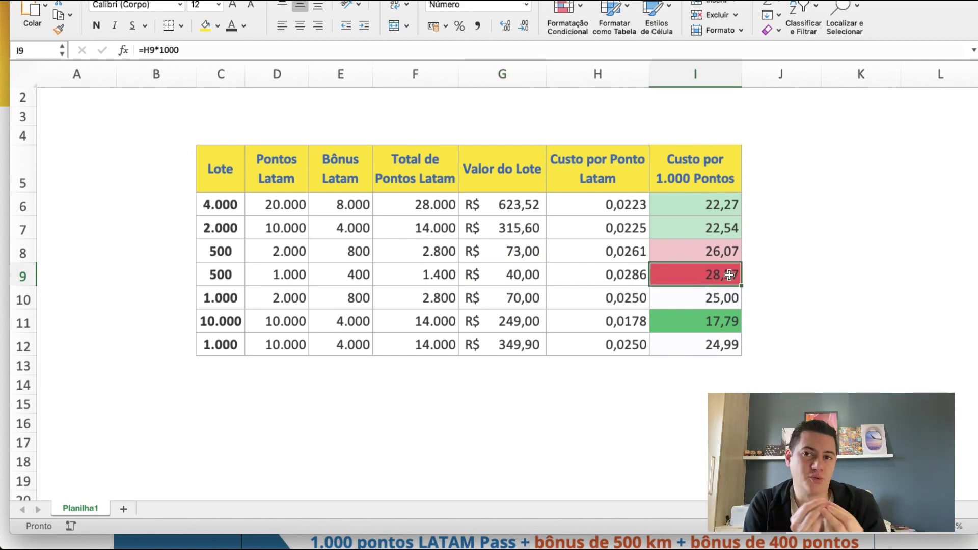